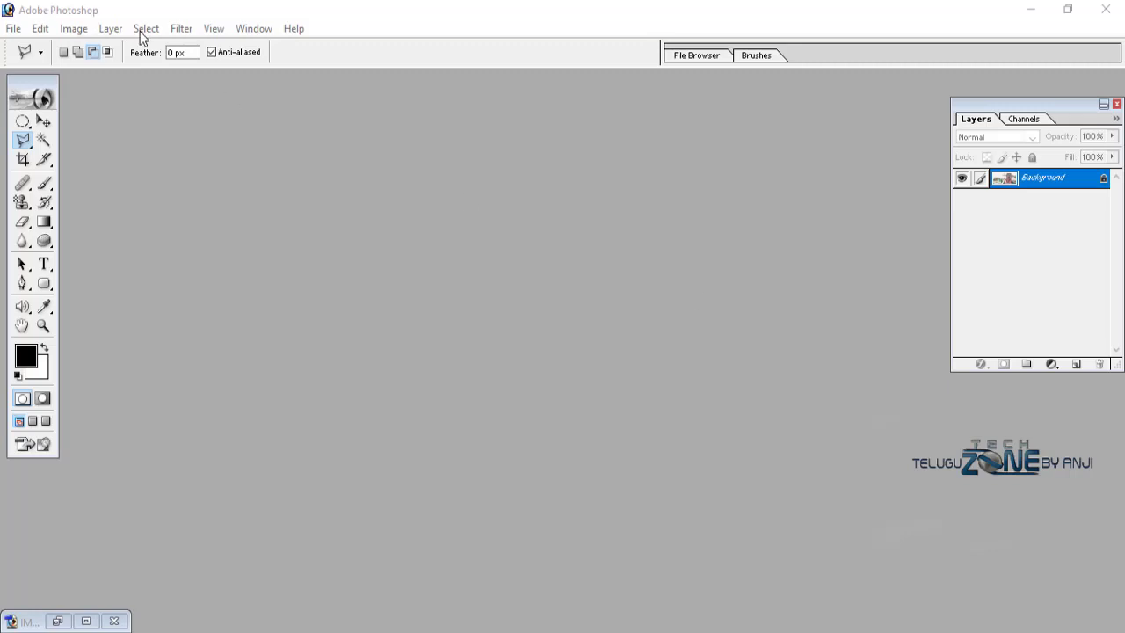
# Step: Bring the minimized IMG20210110130427.jpg window back into view
pyautogui.click(145, 30)
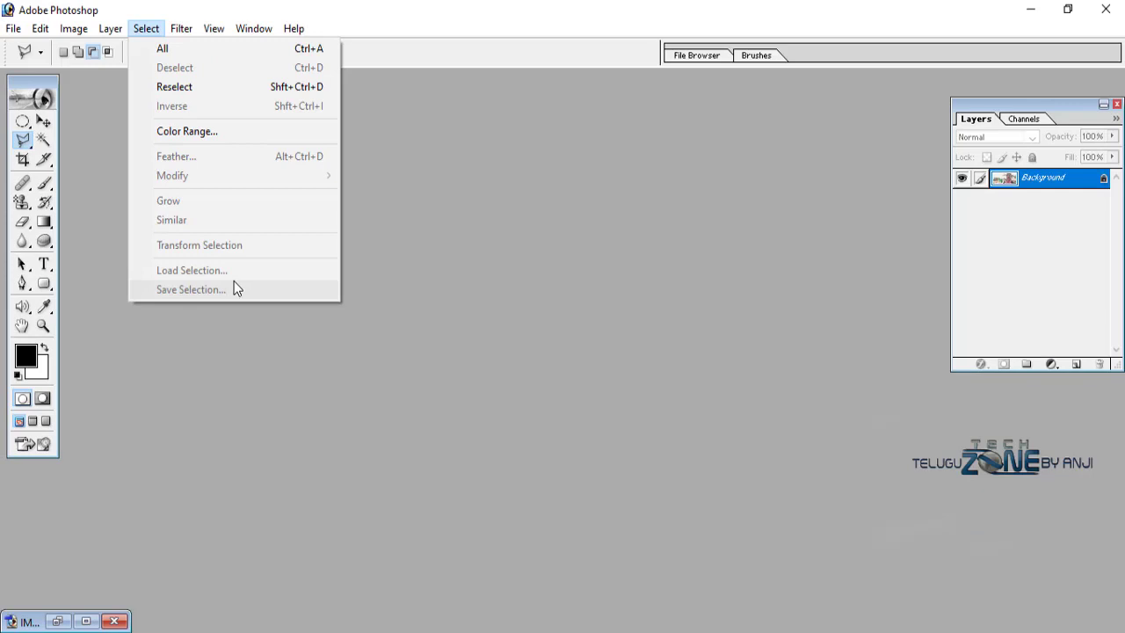
pyautogui.click(276, 433)
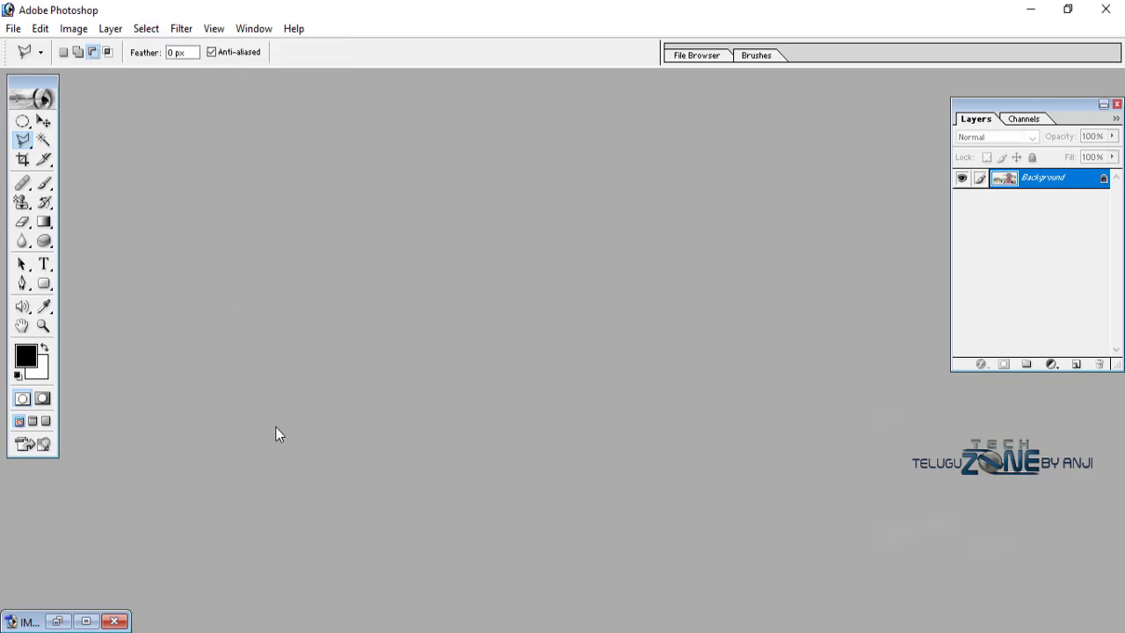
pyautogui.click(57, 620)
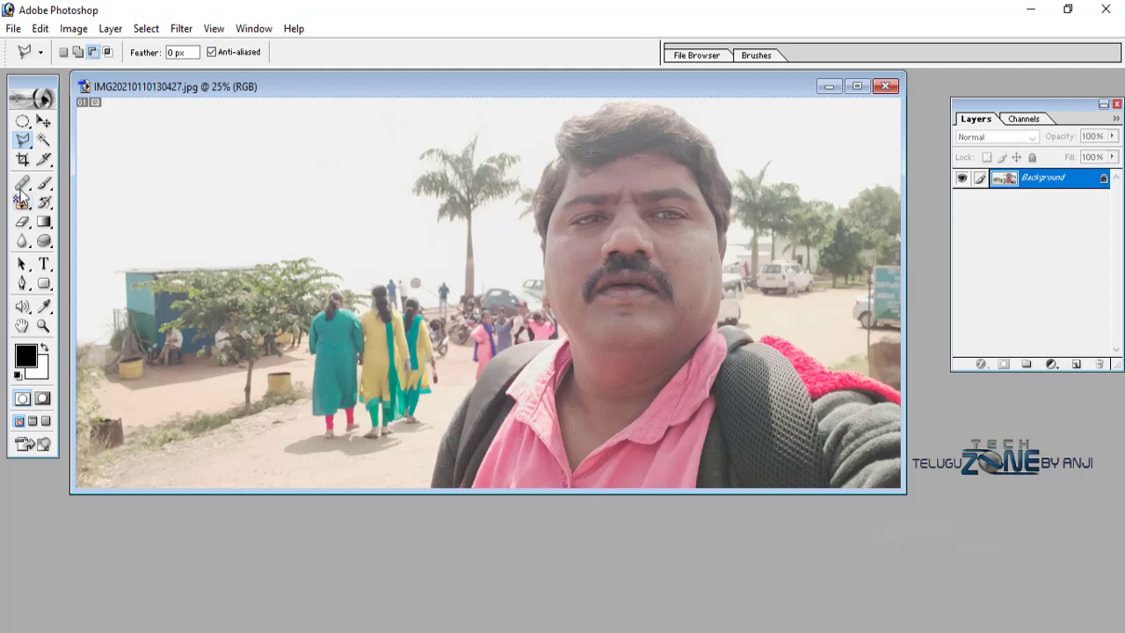
# Step: With the Polygonal Lasso, place corners along the backpack and red jacket edges
pyautogui.moveTo(23, 139); pyautogui.dragTo(106, 156)
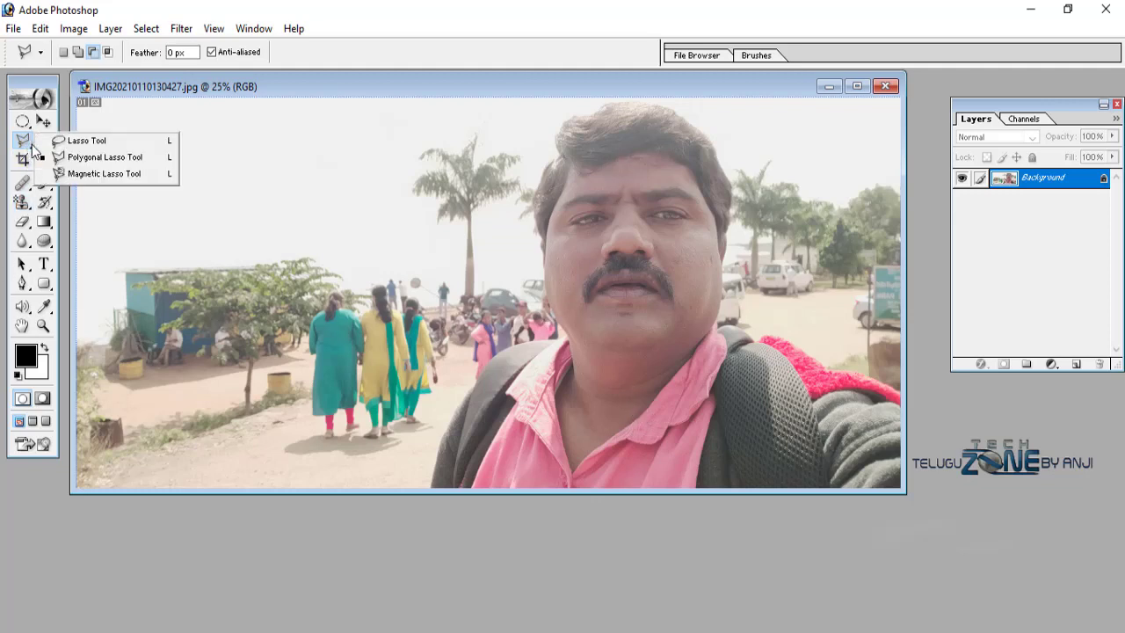
pyautogui.click(493, 351)
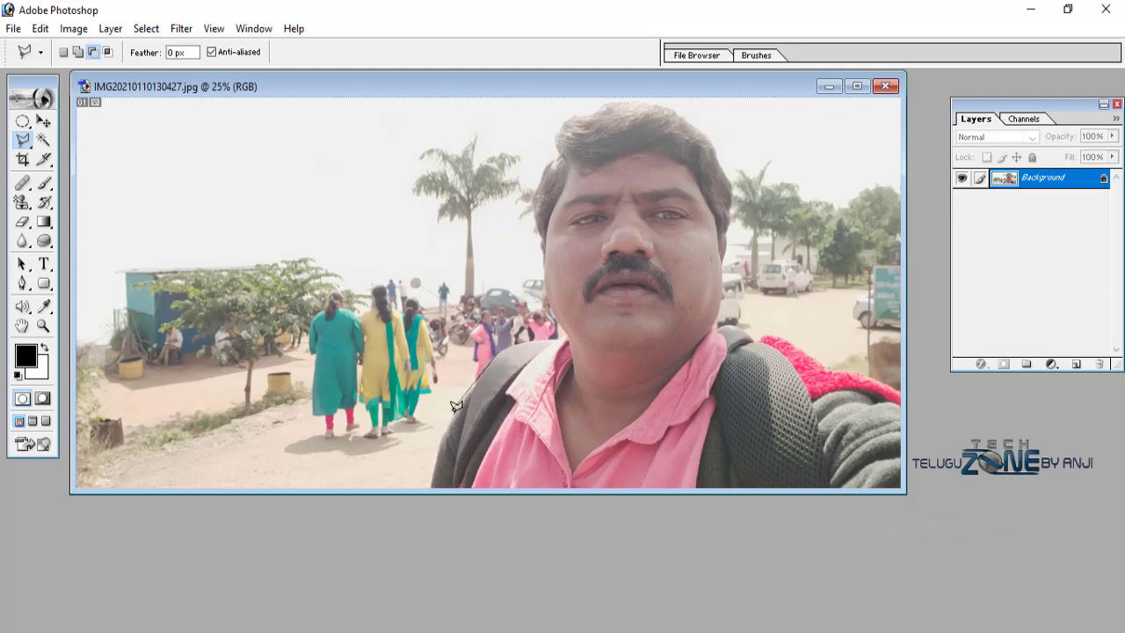
pyautogui.click(452, 413)
pyautogui.click(899, 389)
pyautogui.click(796, 342)
pyautogui.click(721, 323)
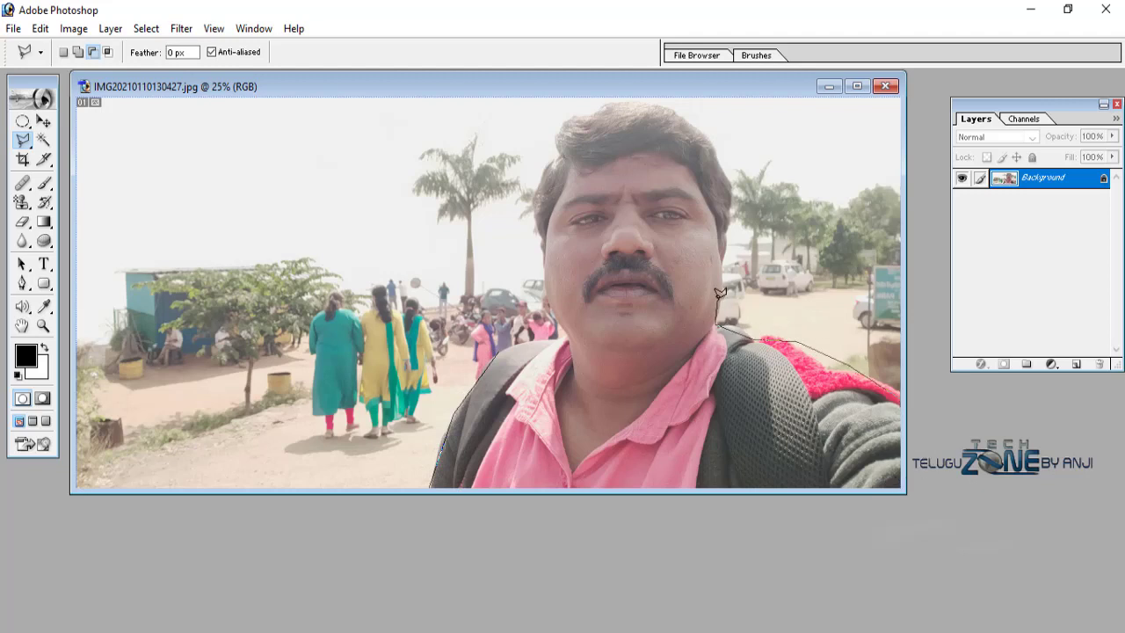
# Step: Continue the outline around the hair and left side of the head, closing it
pyautogui.click(728, 227)
pyautogui.click(729, 189)
pyautogui.click(705, 130)
pyautogui.click(646, 96)
pyautogui.click(594, 106)
pyautogui.click(560, 127)
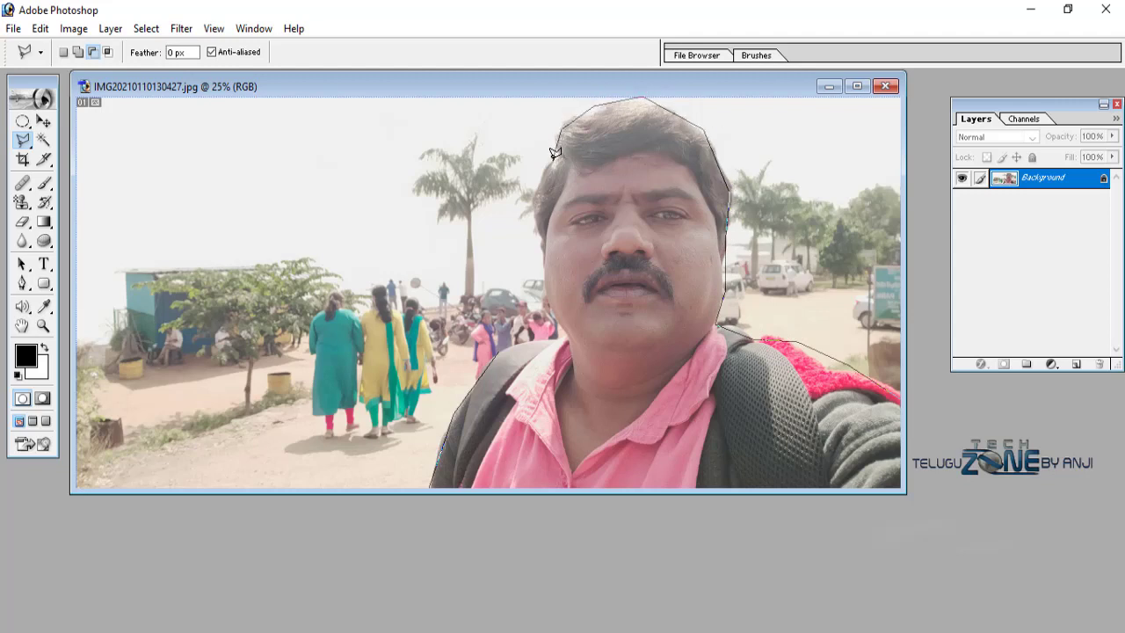
pyautogui.click(534, 210)
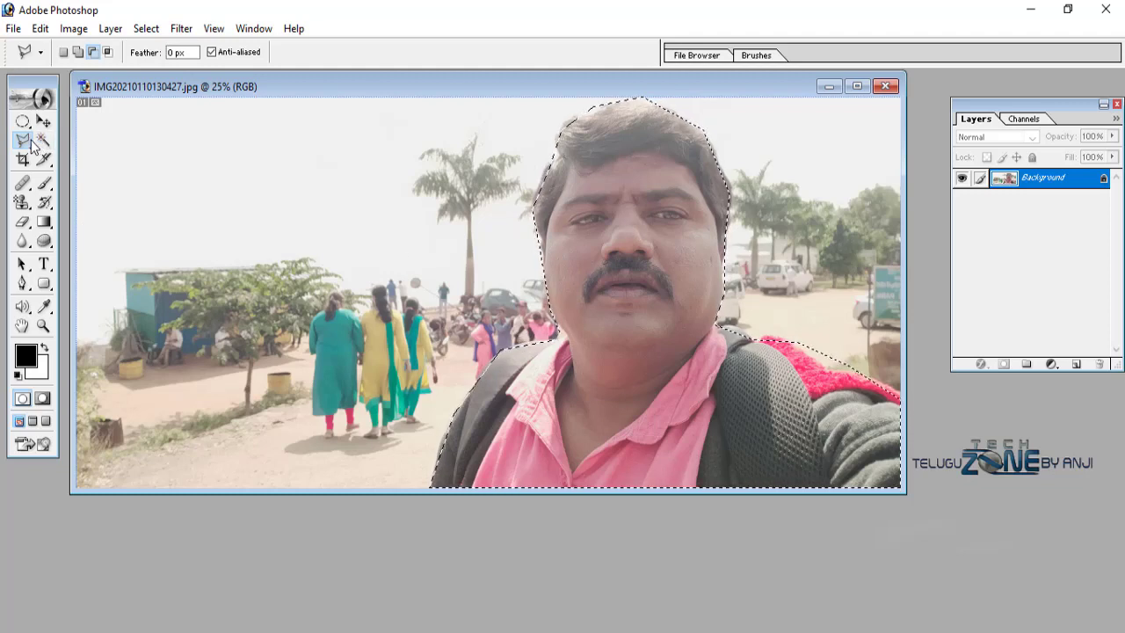
pyautogui.click(23, 141)
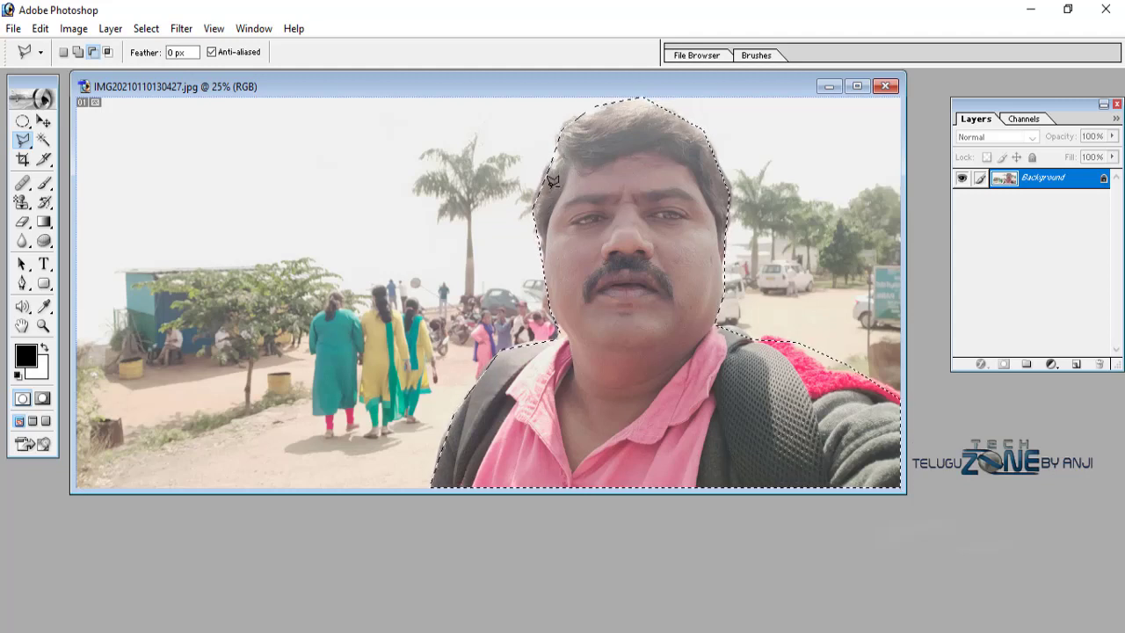
# Step: Store the lasso selection in a new channel with a typed custom name
pyautogui.click(149, 29)
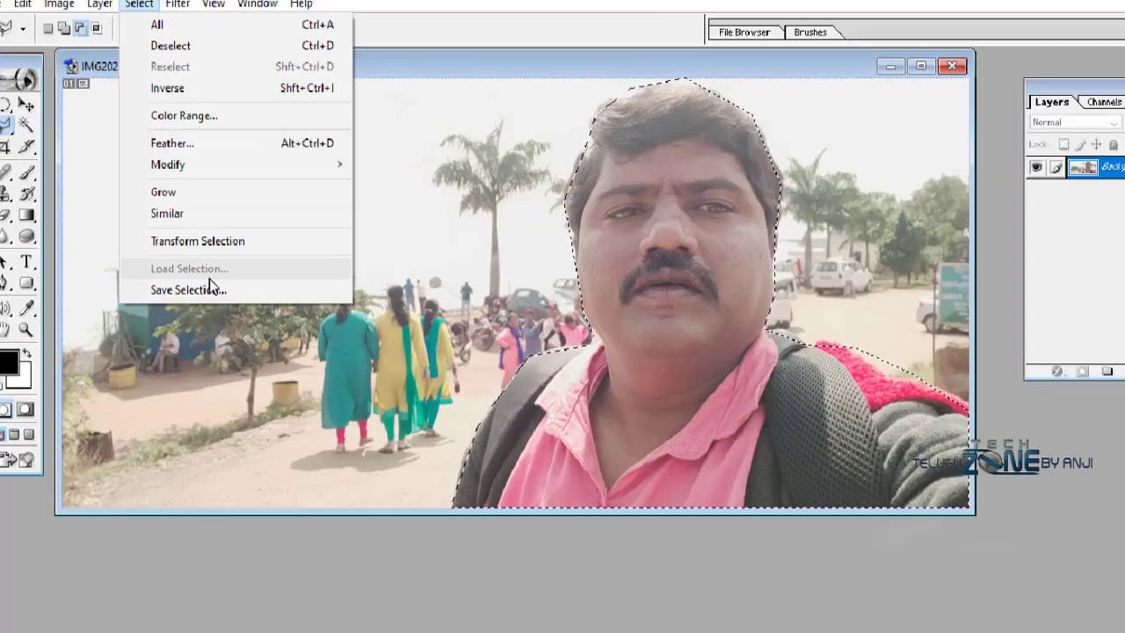
pyautogui.click(210, 288)
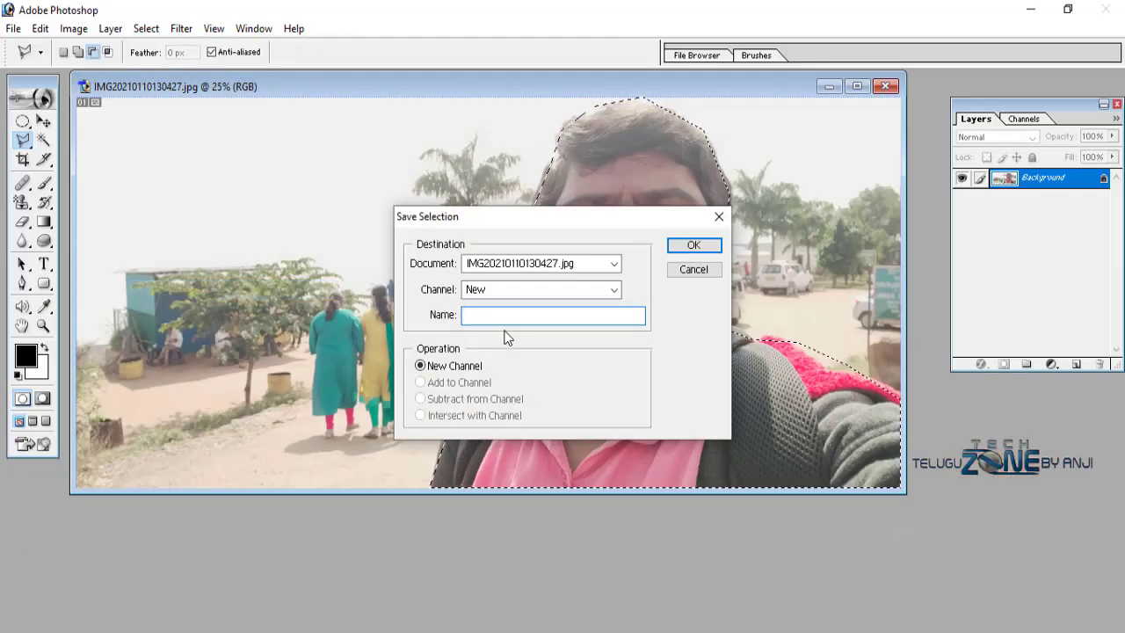
pyautogui.write('Anji')
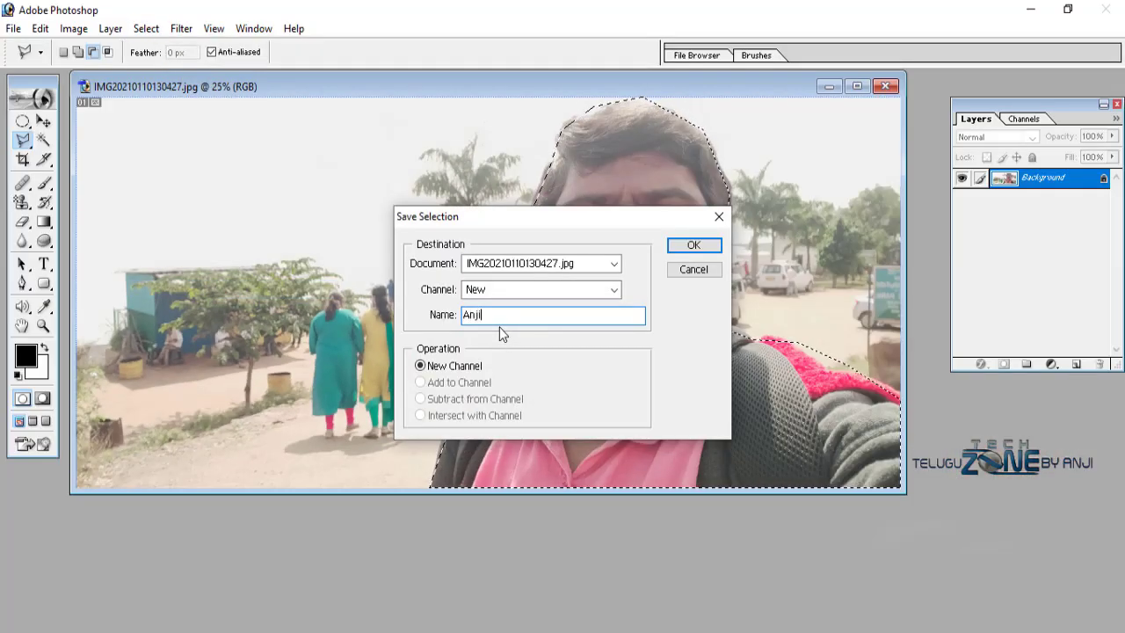
pyautogui.click(687, 245)
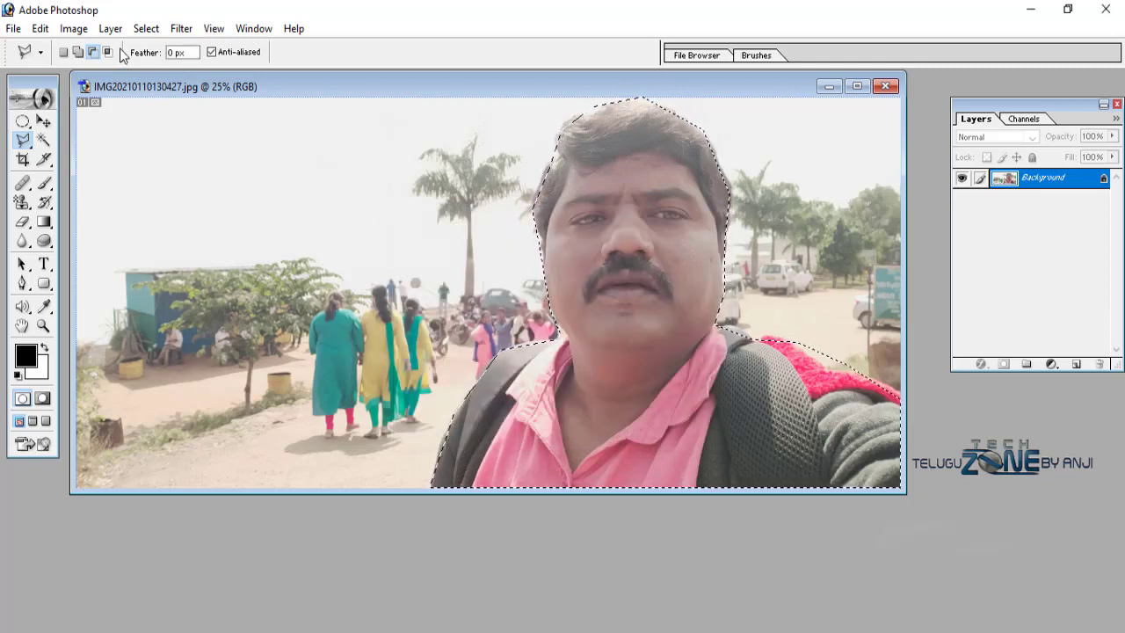
# Step: Deselect the man's lasso outline using Select > Deselect
pyautogui.click(146, 29)
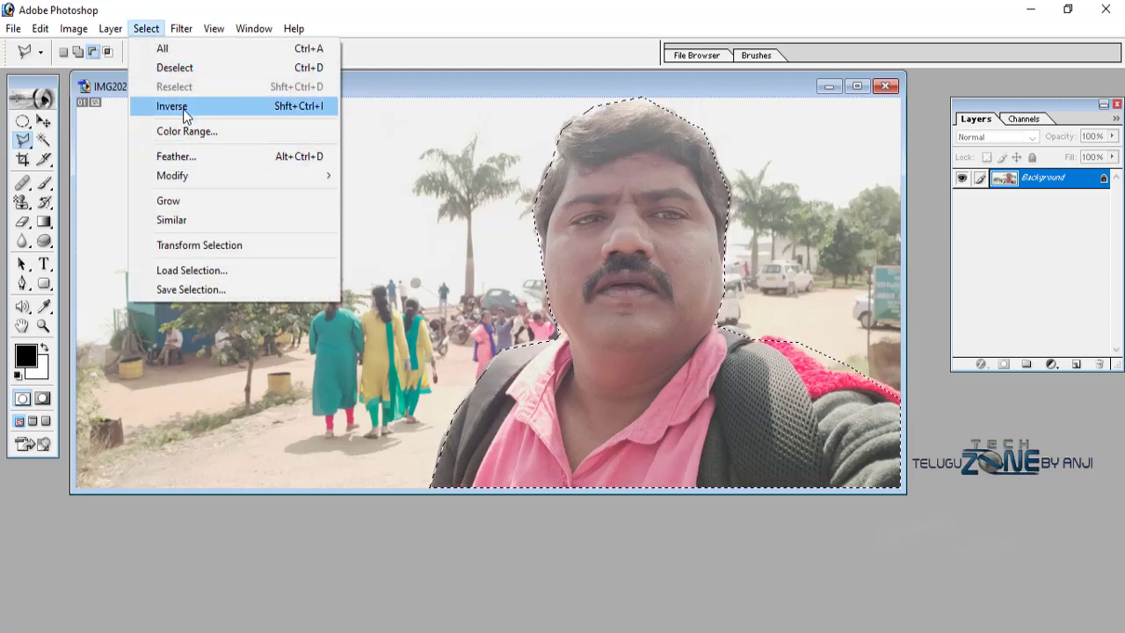
pyautogui.click(197, 69)
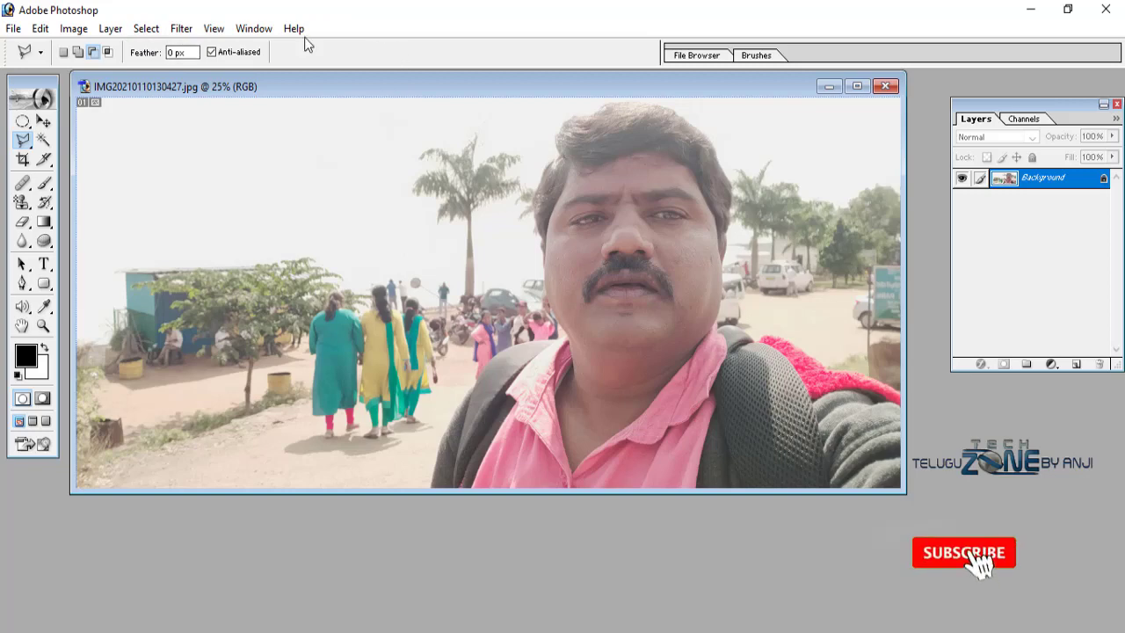
pyautogui.click(148, 30)
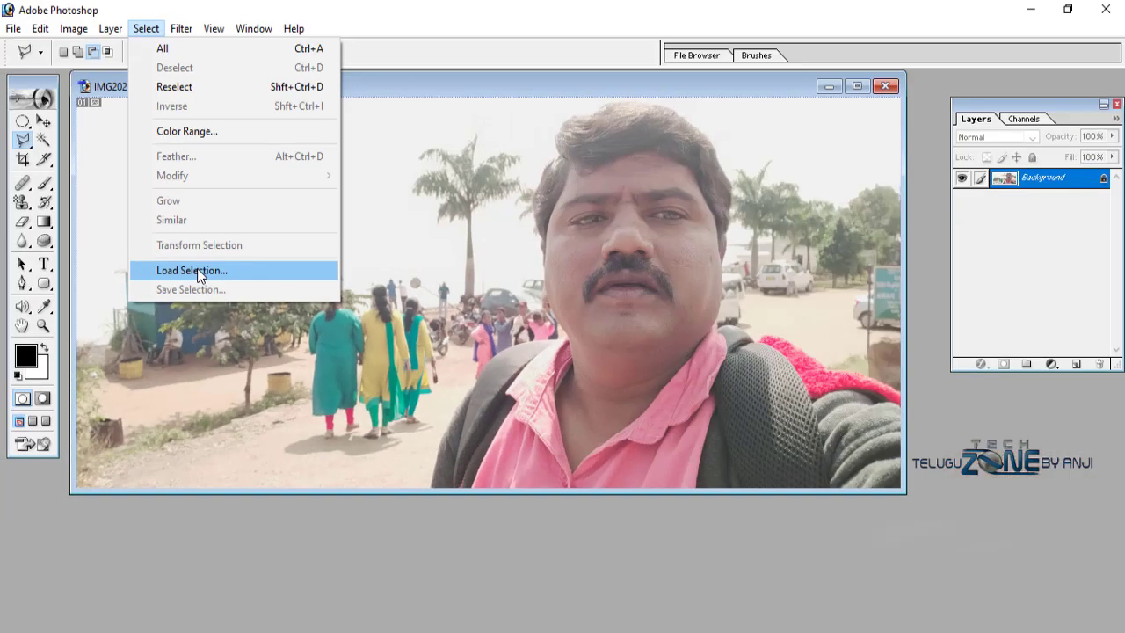
# Step: Load the saved channel back as a new selection via Load Selection
pyautogui.click(197, 271)
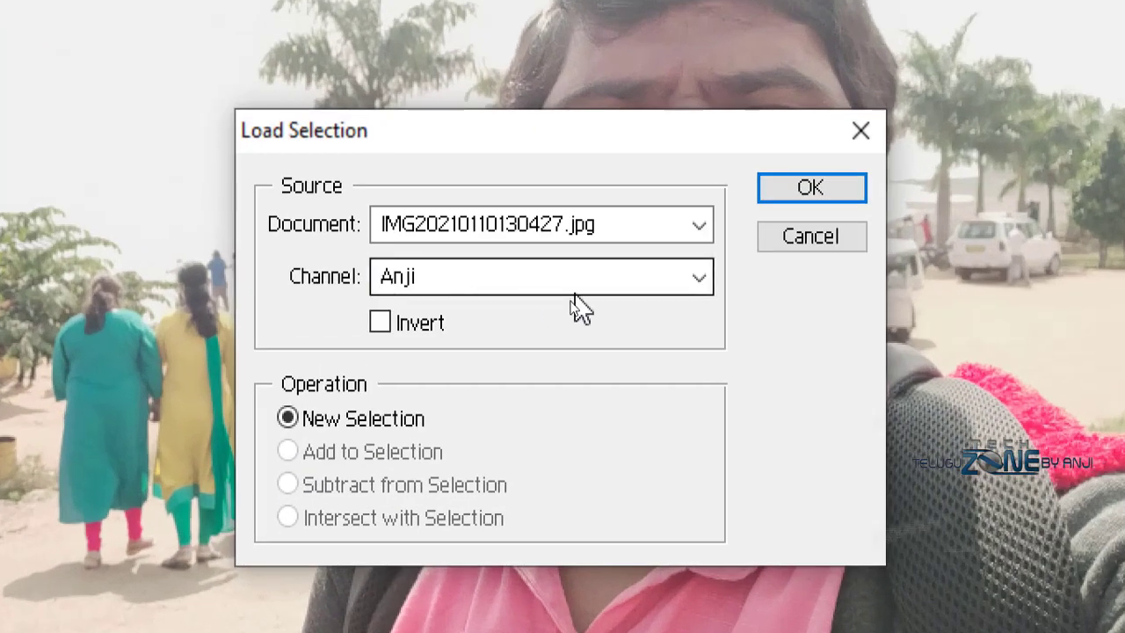
pyautogui.click(572, 294)
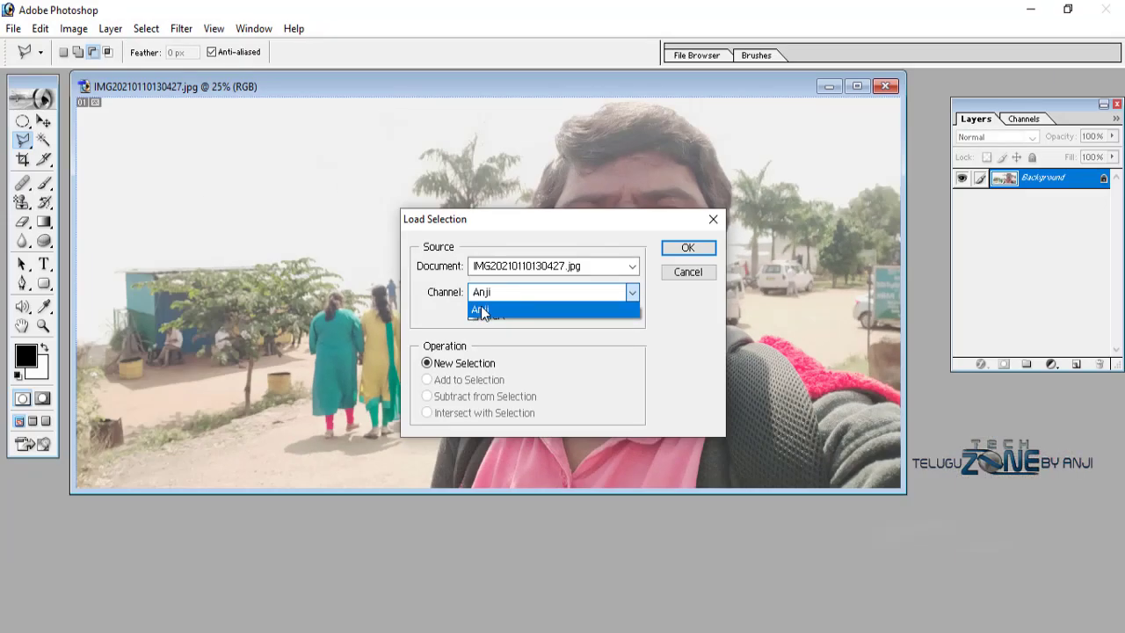
pyautogui.click(482, 310)
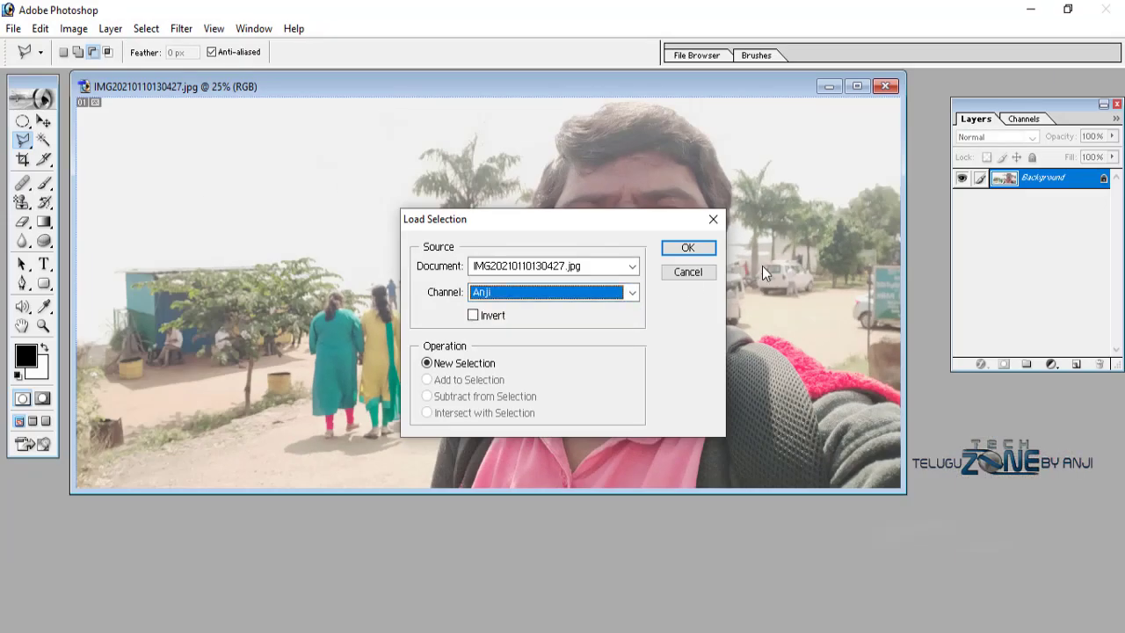
pyautogui.click(708, 249)
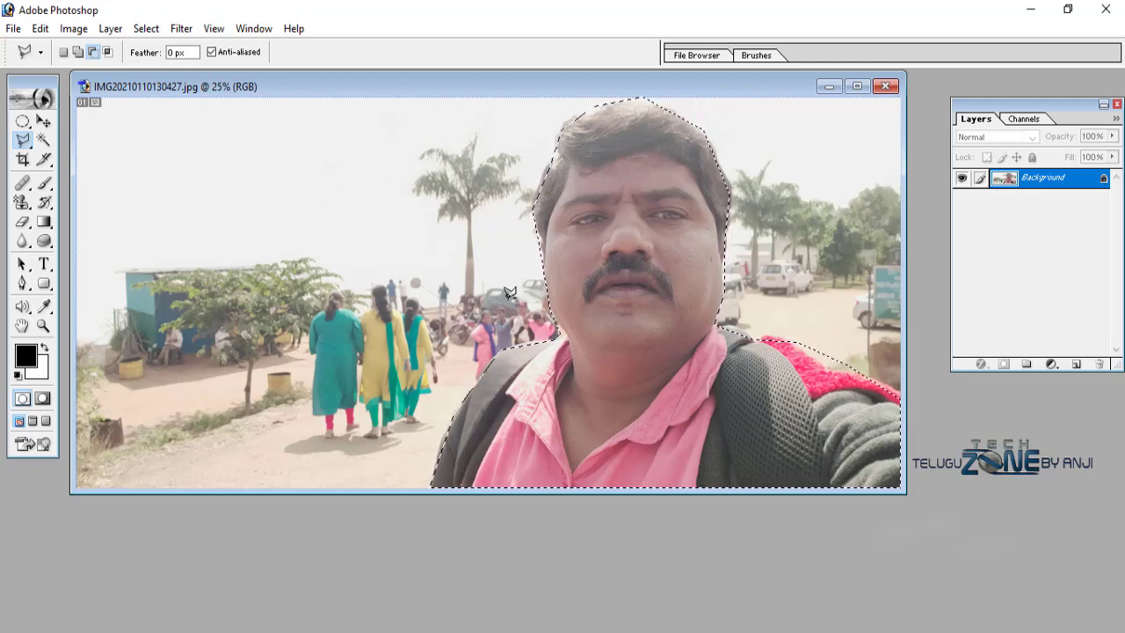
# Step: Deselect with Ctrl+D, then open and dismiss the Select menu unused
pyautogui.hotkey('ctrl', 'd')
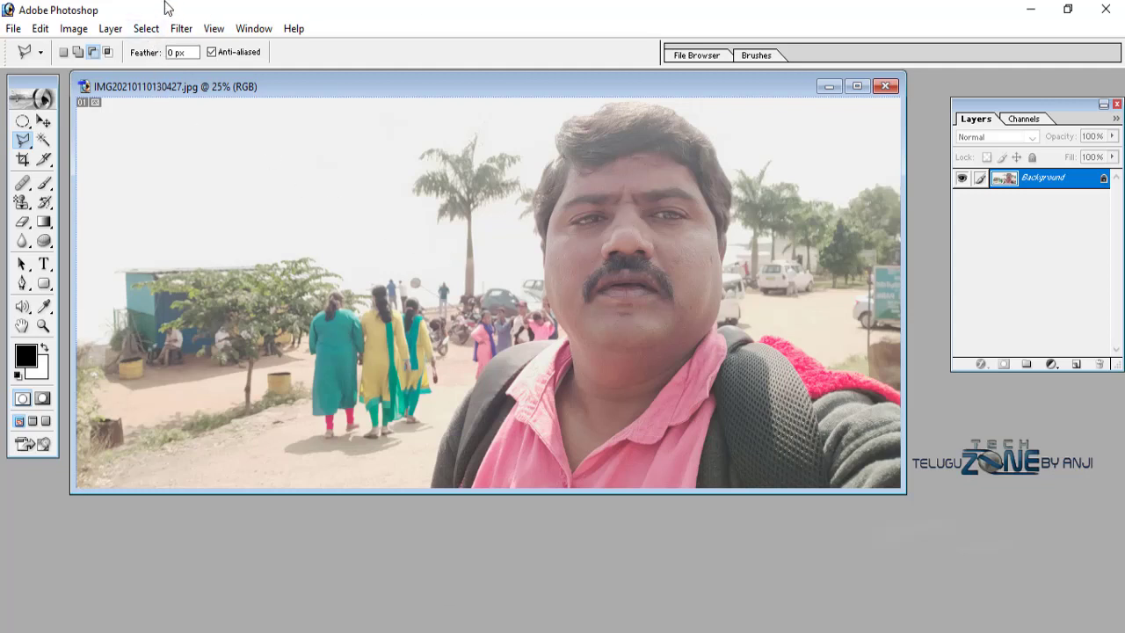
pyautogui.click(145, 28)
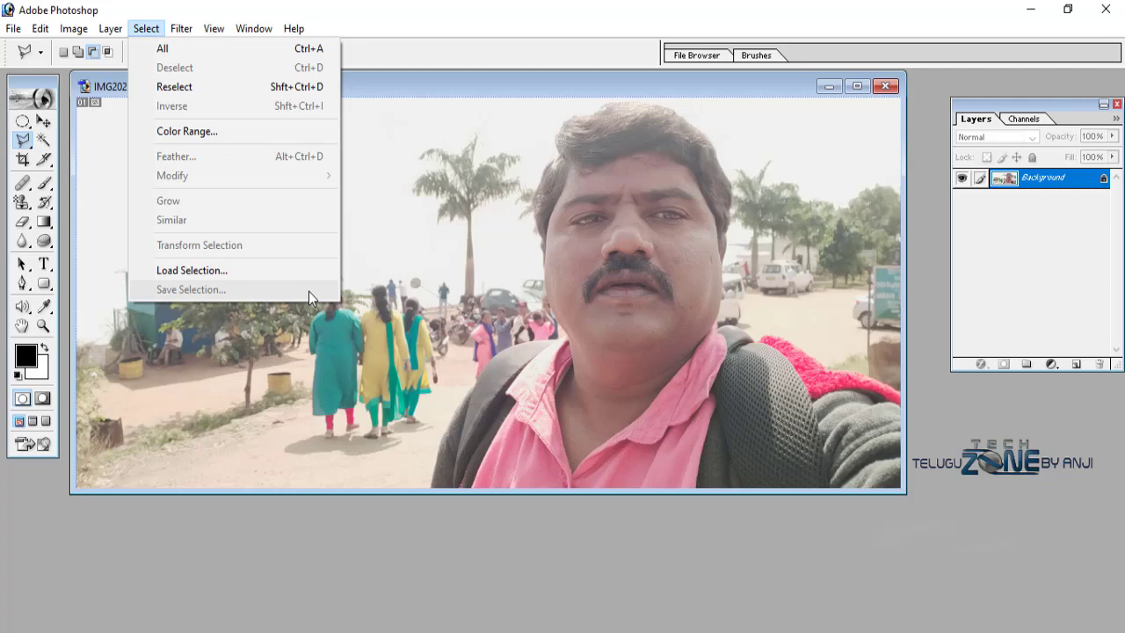
pyautogui.click(584, 85)
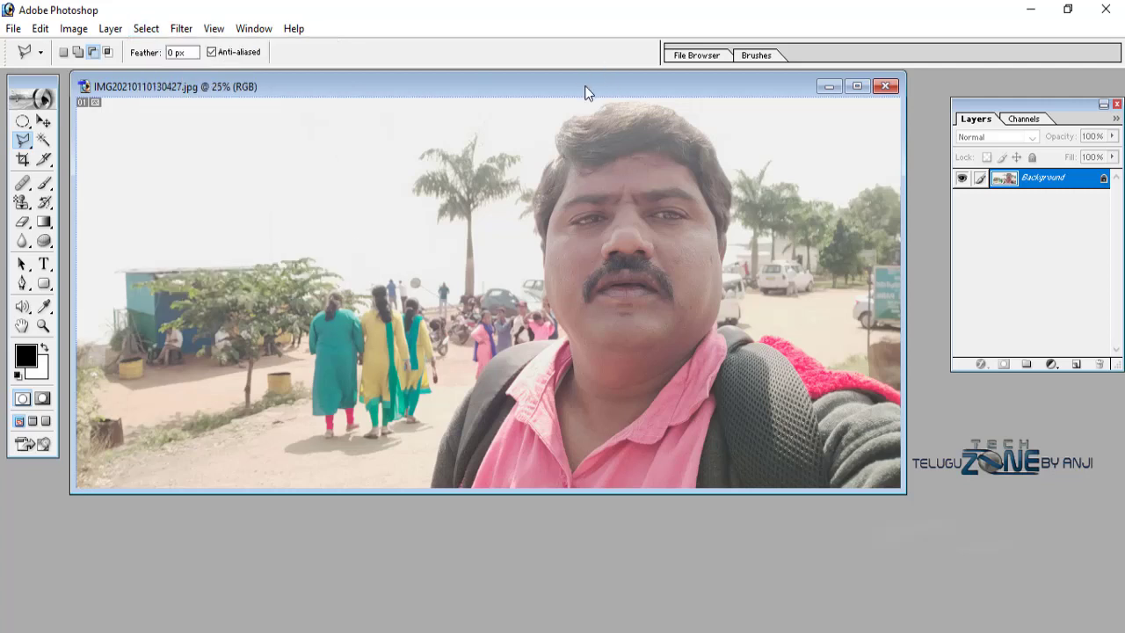